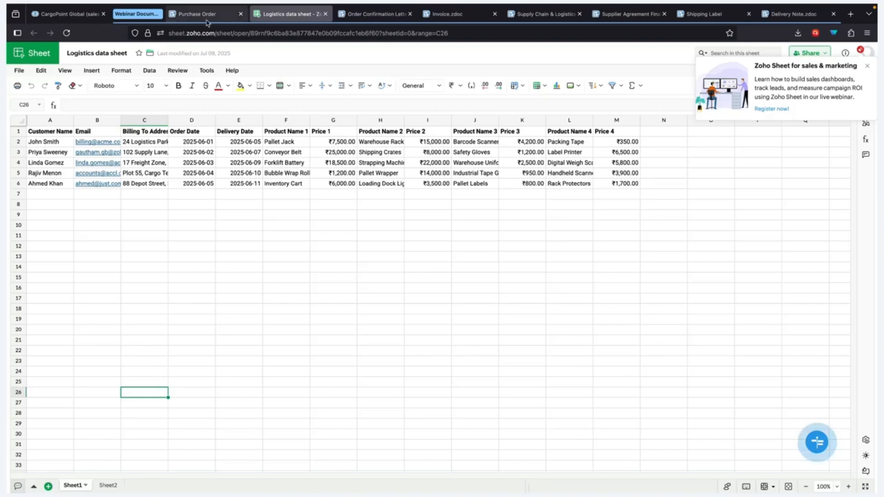
Switch to the Purchase Order template and select the Product Name 1 merge field in its product table
click(206, 19)
scroll(503, 156, up, 2)
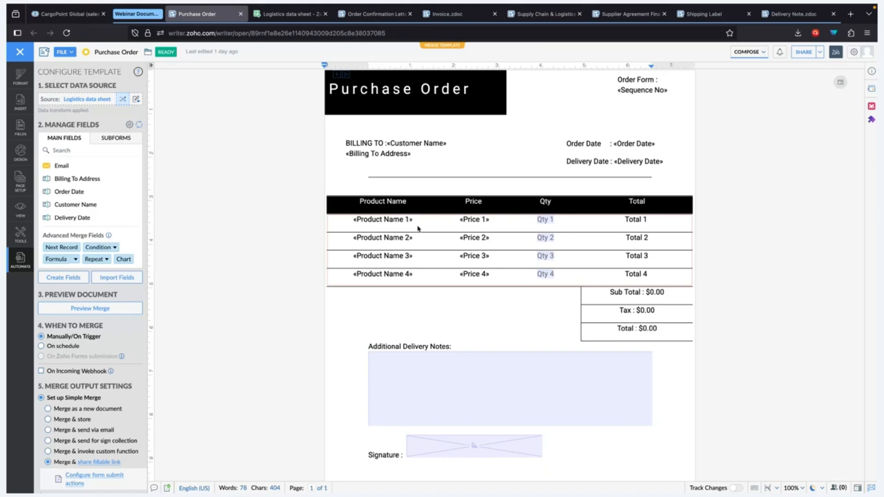
click(395, 222)
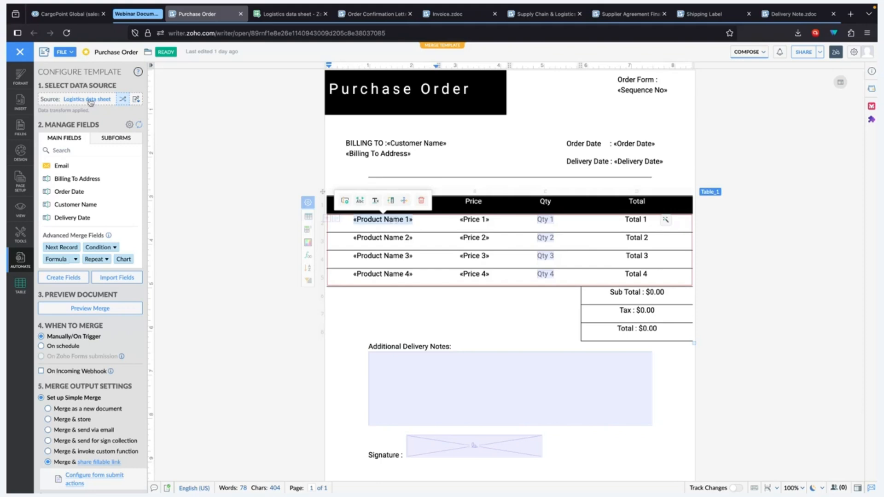
Review the transformed data source's grouped main fields and its product and price subform fields, leaving the transformation as it is
click(123, 100)
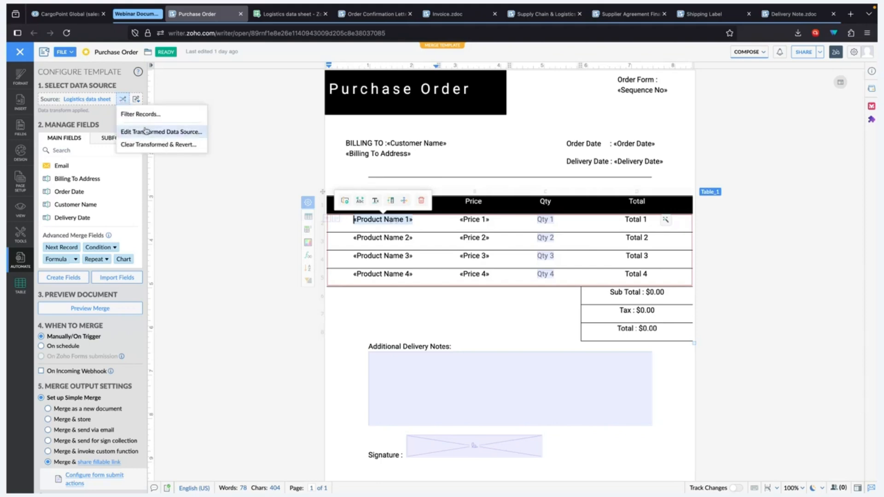
click(145, 131)
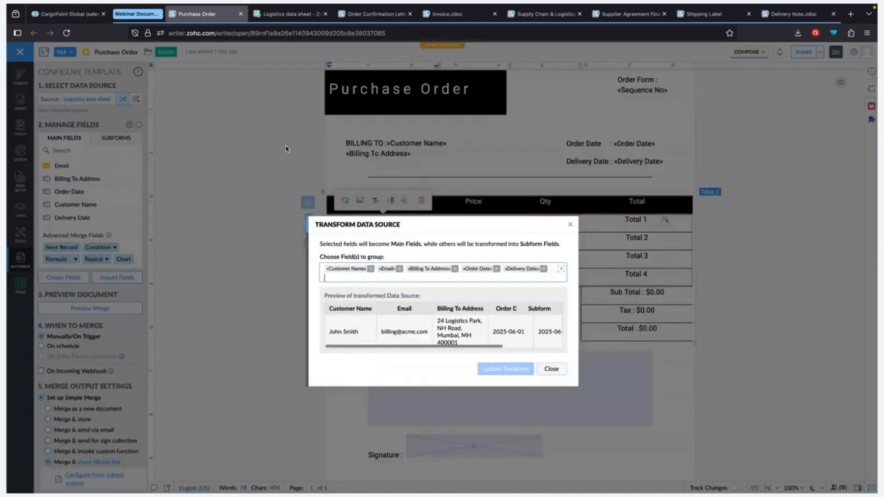
scroll(503, 318, right, 4)
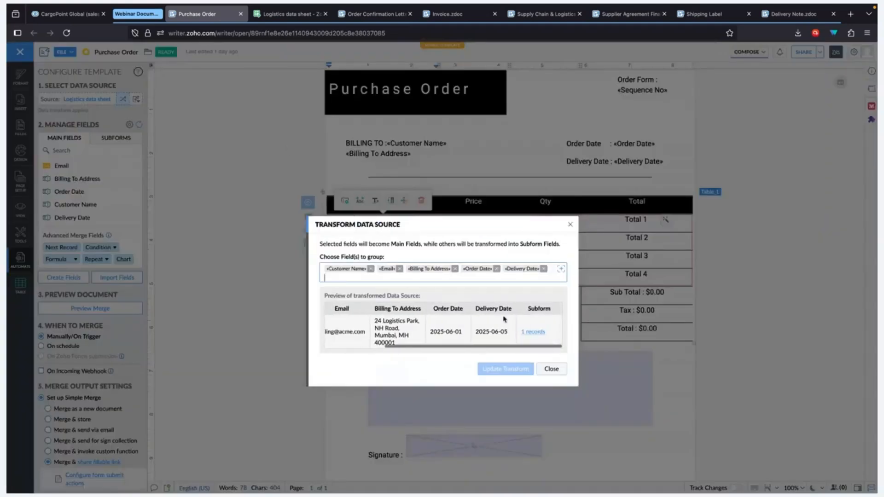
click(533, 332)
scroll(413, 278, right, 5)
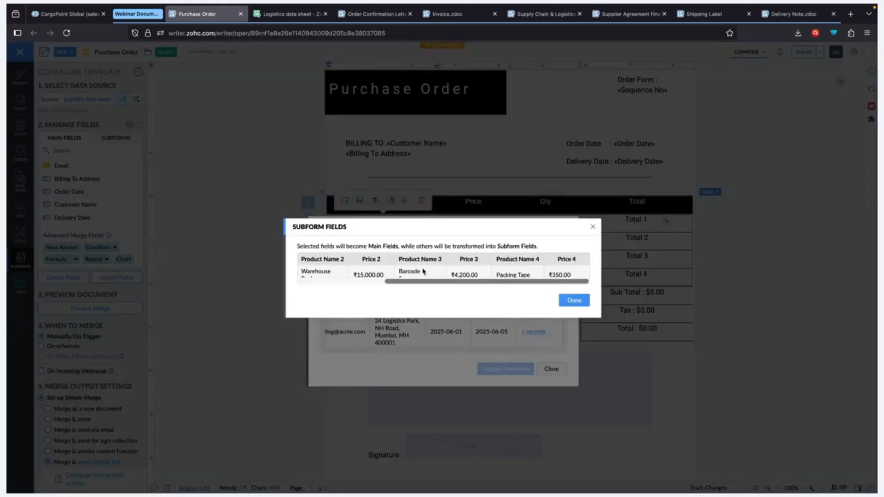
scroll(425, 268, left, 5)
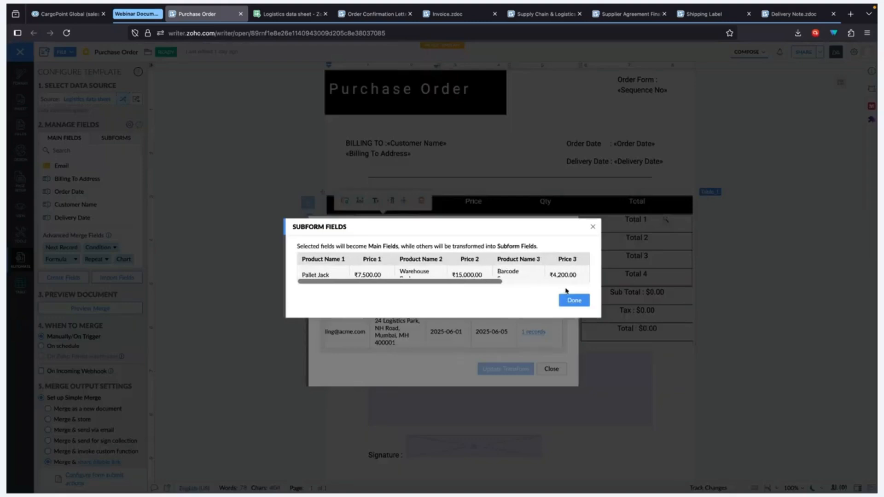
click(579, 301)
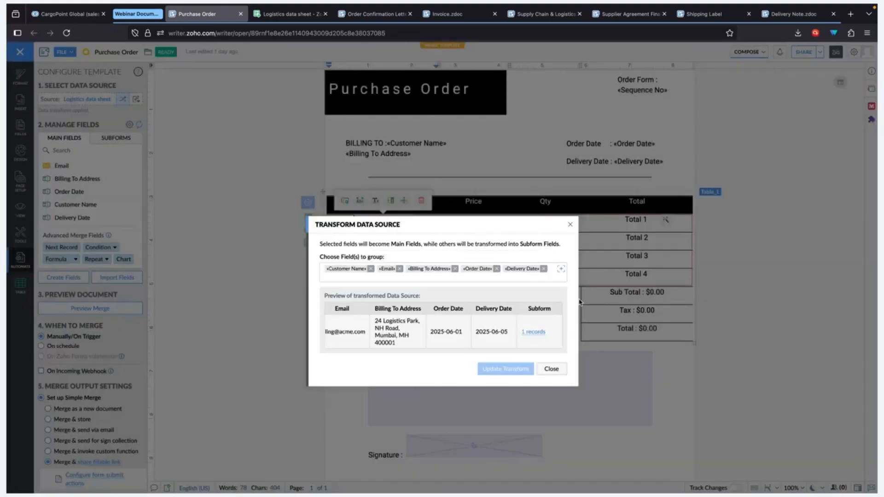
click(552, 369)
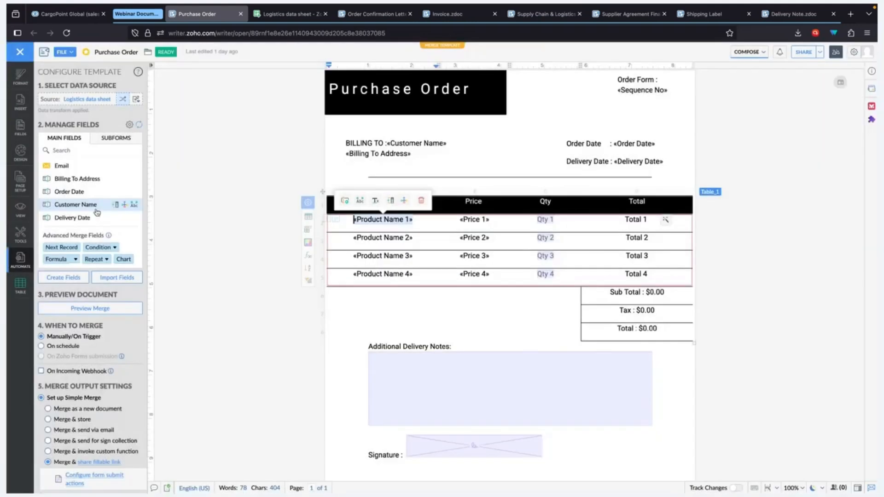
Inspect the Qty 1 field's properties and the Total 1 formula with its number format options, without saving changes
scroll(138, 154, down, 3)
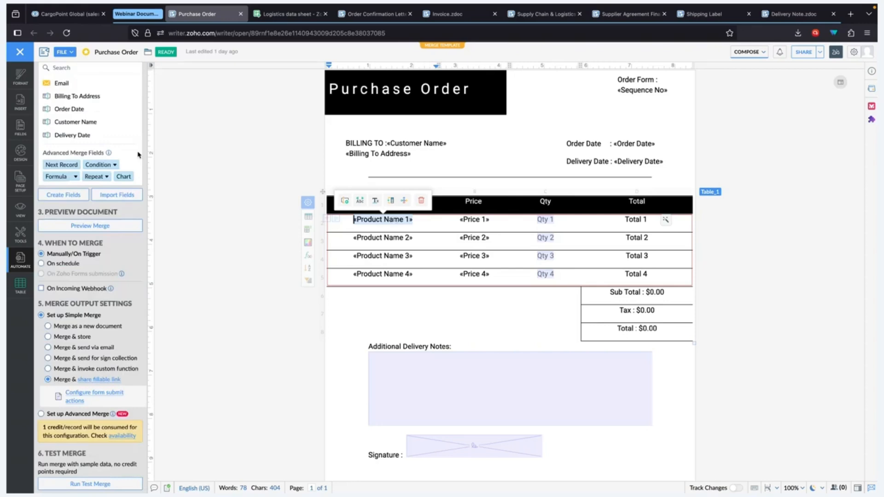
click(546, 223)
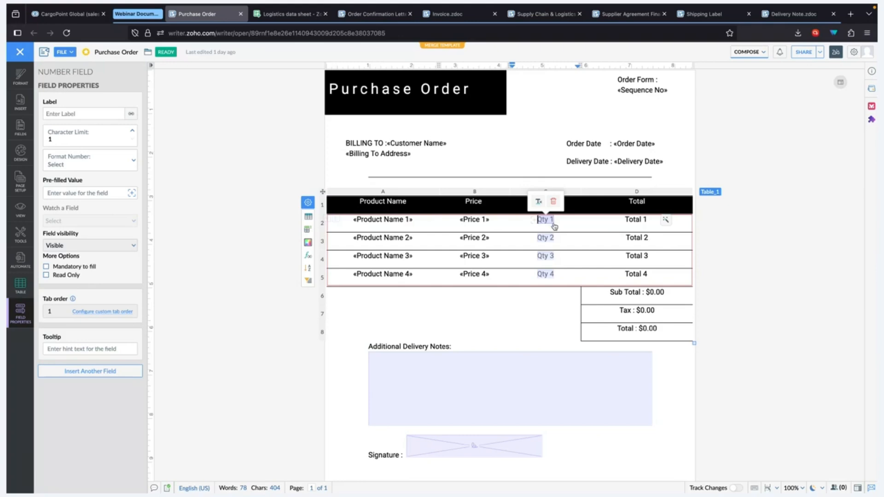
click(666, 220)
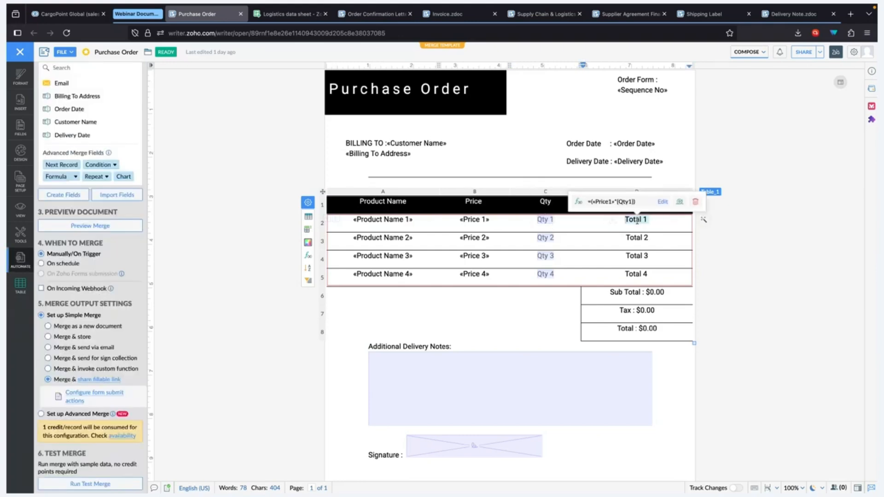
click(664, 203)
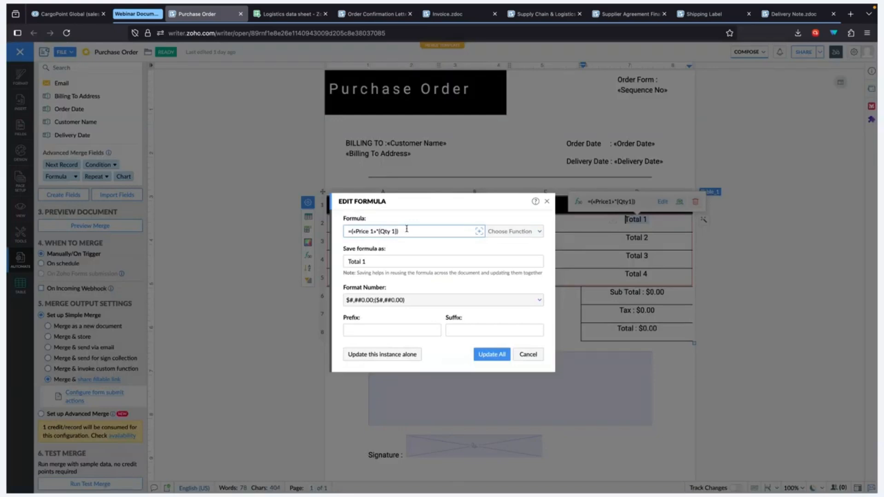
click(443, 304)
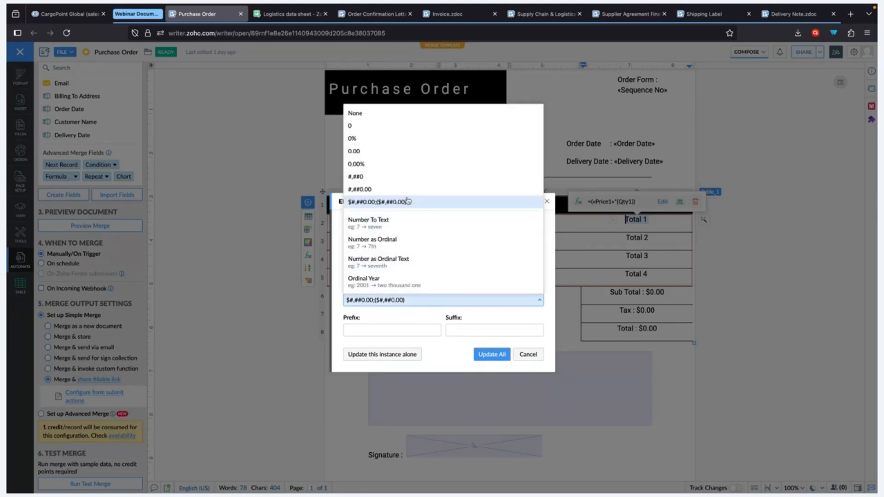
click(528, 355)
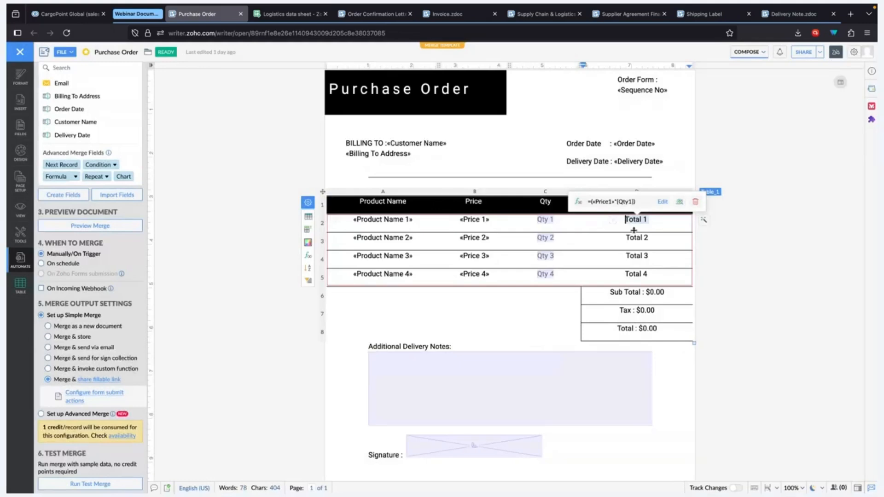
Examine the full Sub Total formula in the formula editor and close it without updating
click(649, 290)
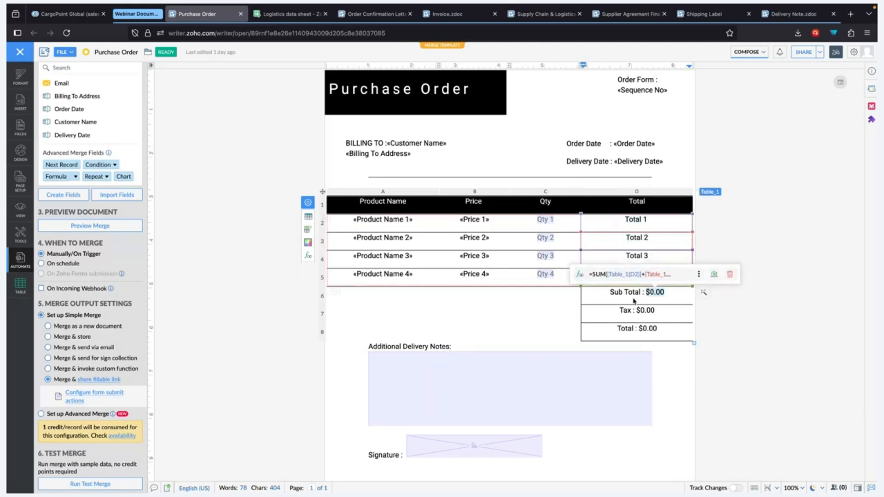
click(698, 274)
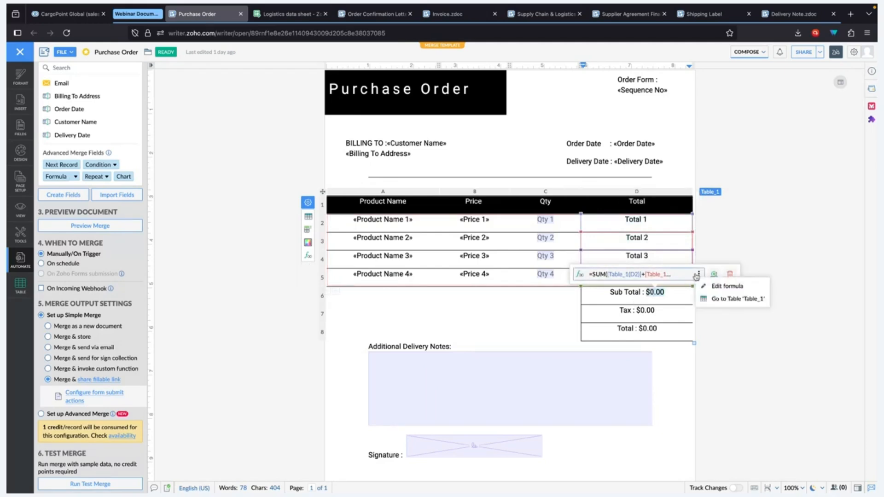
click(581, 274)
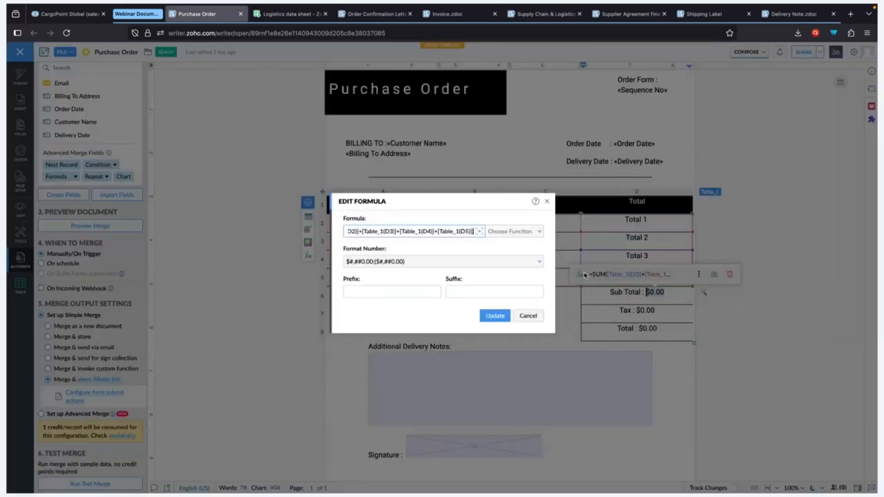
drag(414, 233, 321, 225)
click(420, 232)
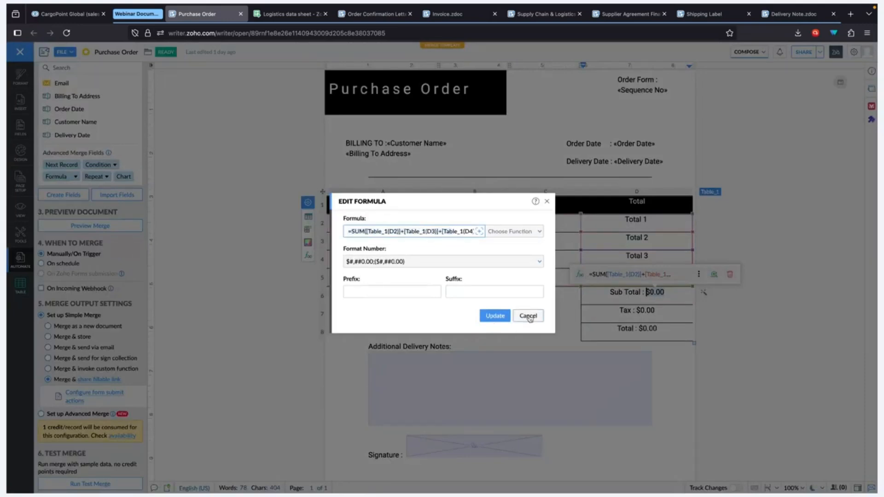
click(529, 316)
Check the formulas behind the Tax and Total amounts below the product table
click(647, 311)
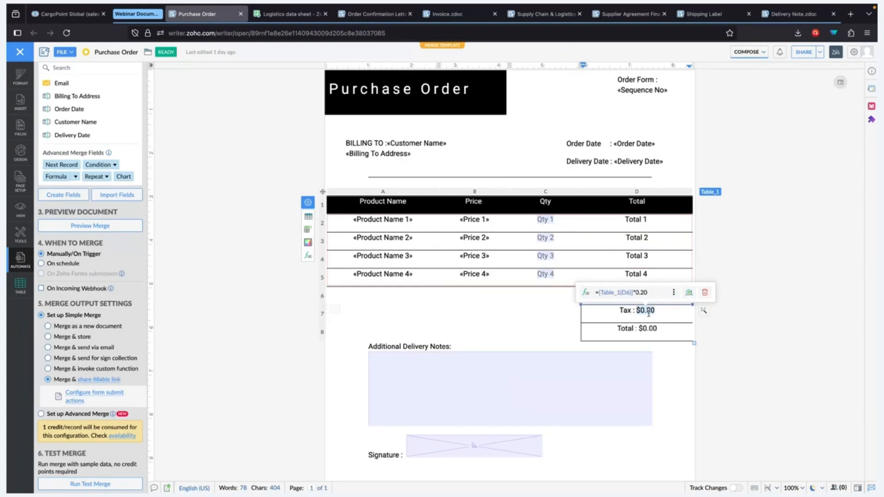
click(667, 312)
click(650, 331)
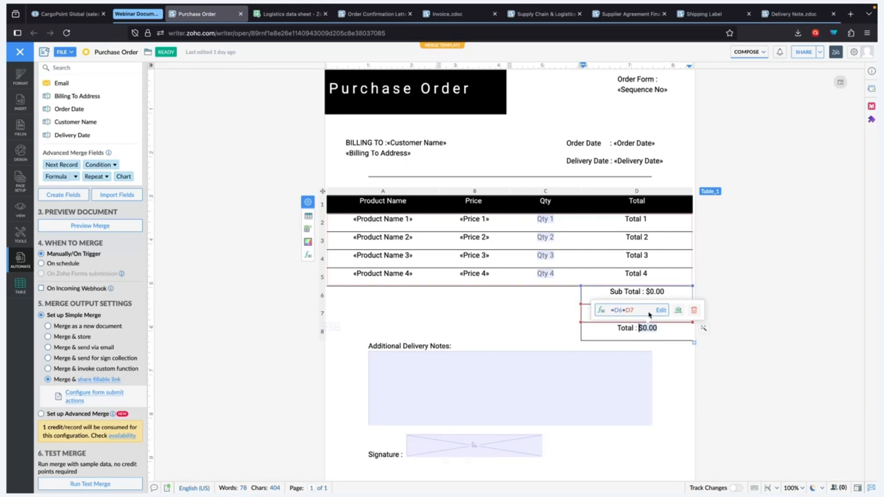
View the field properties of the Additional Delivery Notes text field and the signature field
click(657, 397)
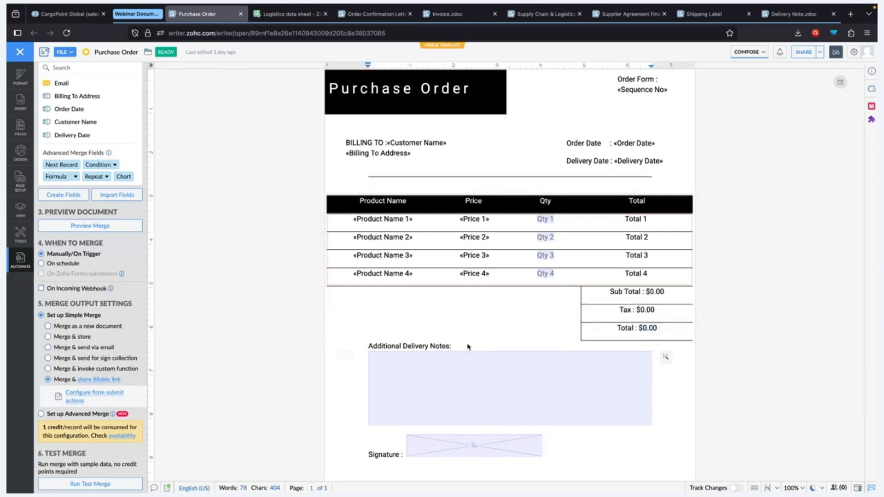
click(458, 356)
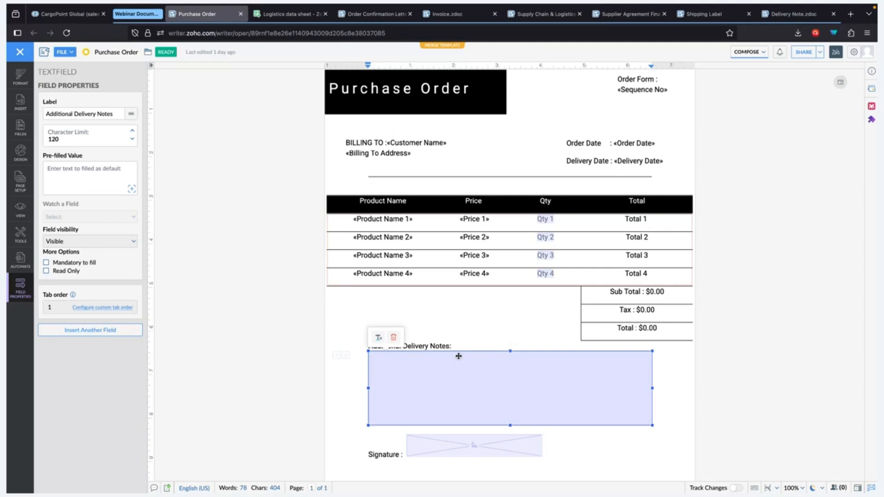
click(437, 448)
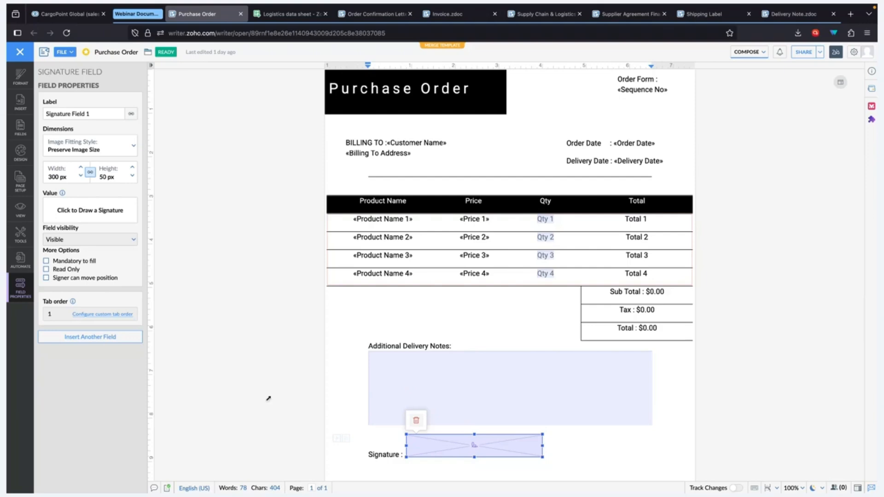
Review the Merge & share fillable link settings in the merge output configuration and leave them unsaved
click(20, 260)
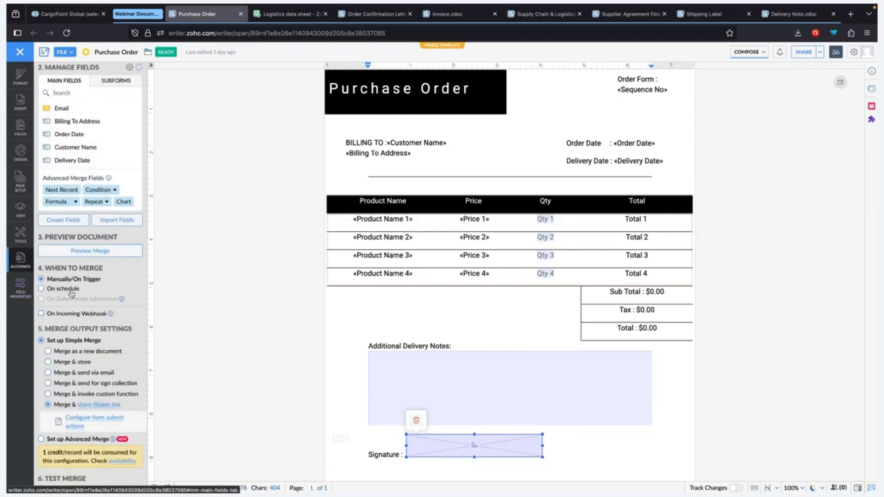
scroll(138, 341, down, 2)
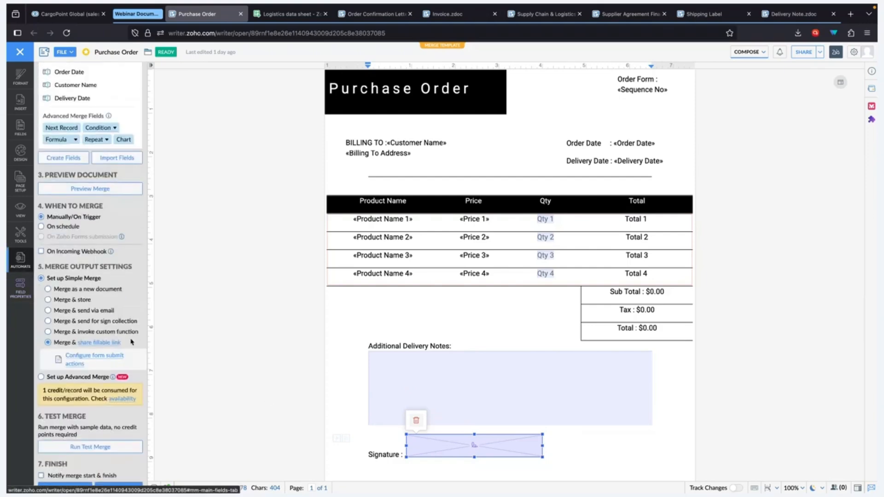
click(99, 343)
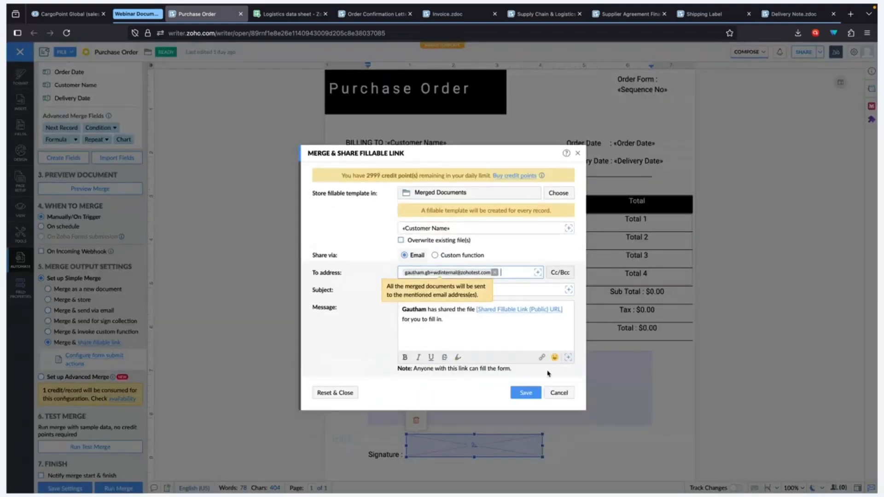
click(560, 391)
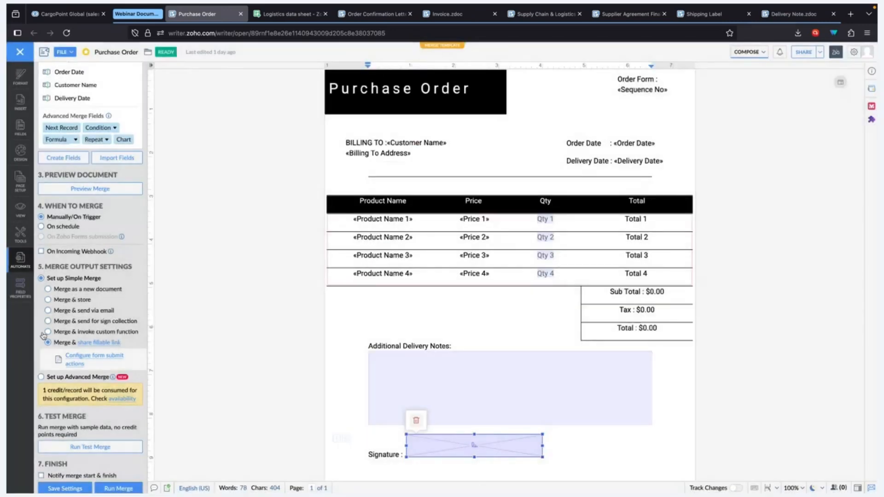
Browse the custom function gallery from the form submit actions, highlight Update Zoho CRM Records, cancel the function setup and finish configuring
click(102, 357)
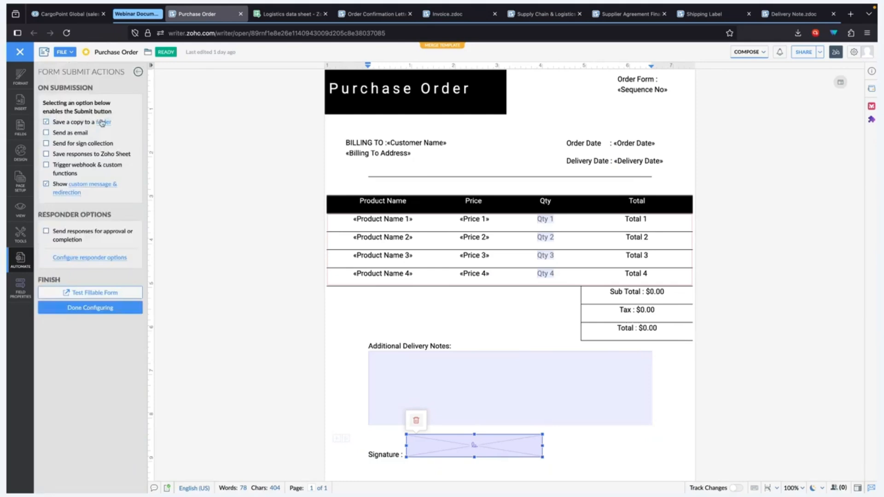
click(46, 165)
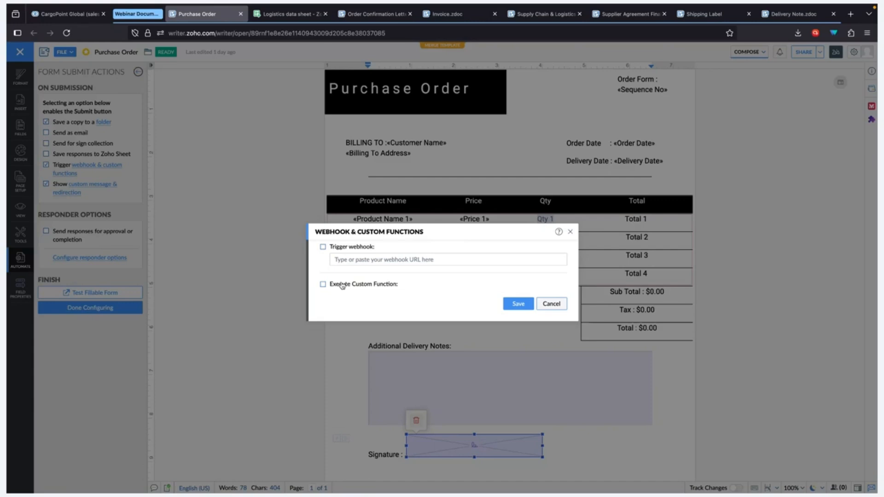
click(342, 285)
click(413, 284)
click(293, 143)
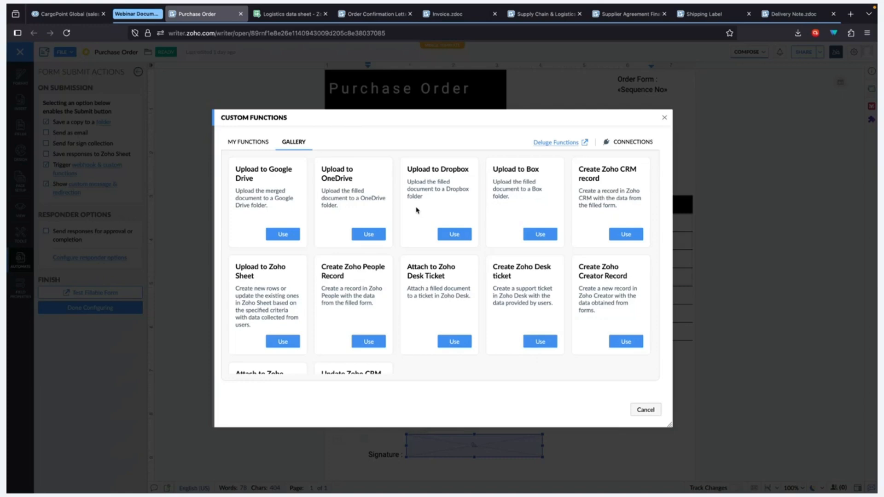
scroll(417, 210, down, 3)
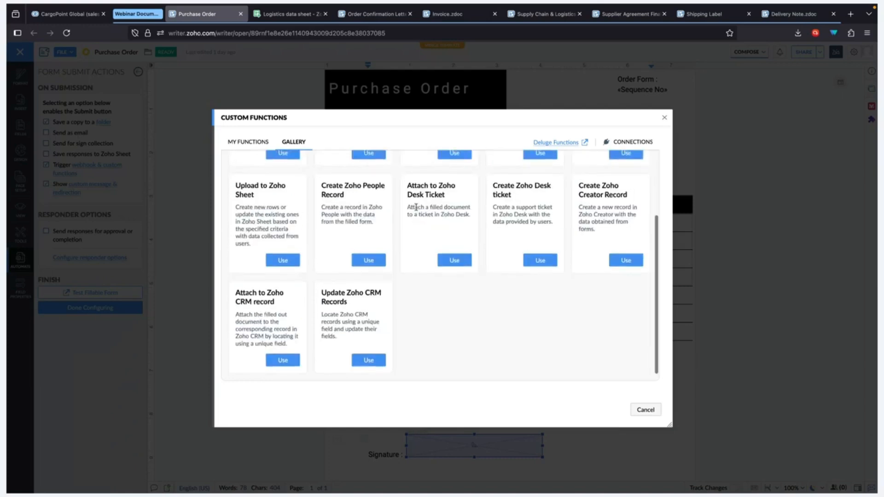
drag(321, 292, 375, 304)
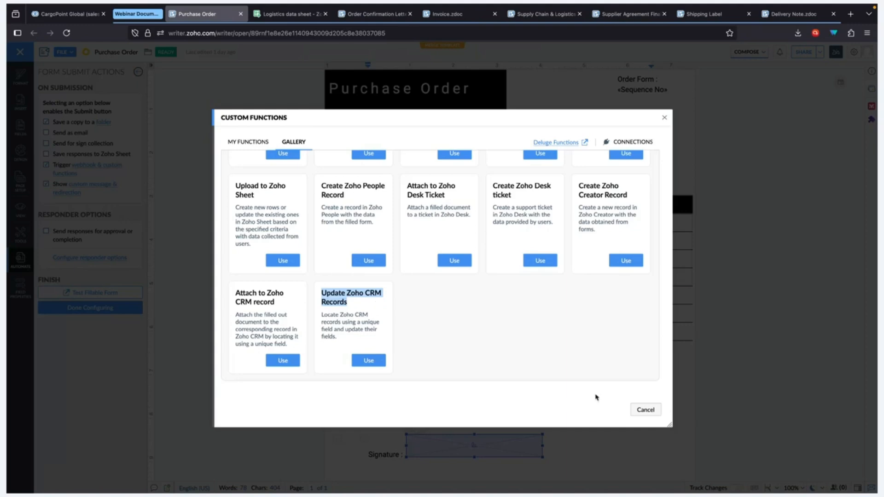
click(659, 412)
click(552, 305)
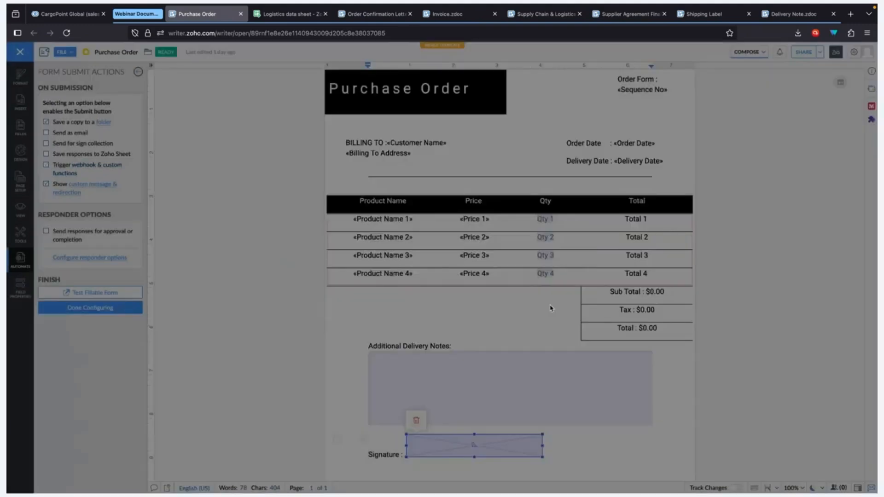
click(115, 309)
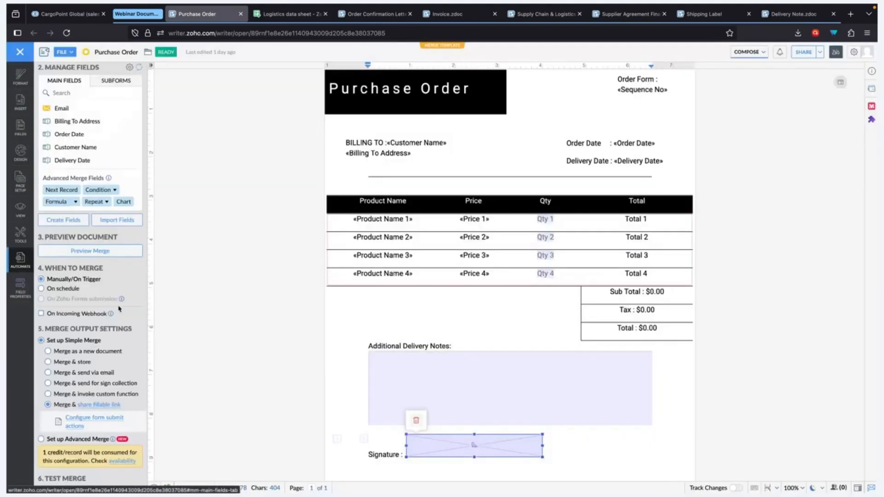
Run the Purchase Order merge and create the fillable link, shared by email to the preset address
scroll(115, 311, down, 3)
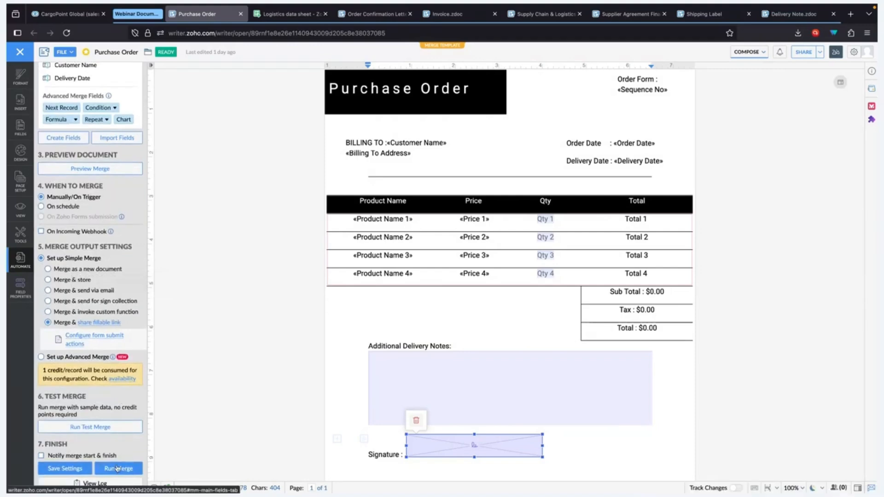
click(118, 469)
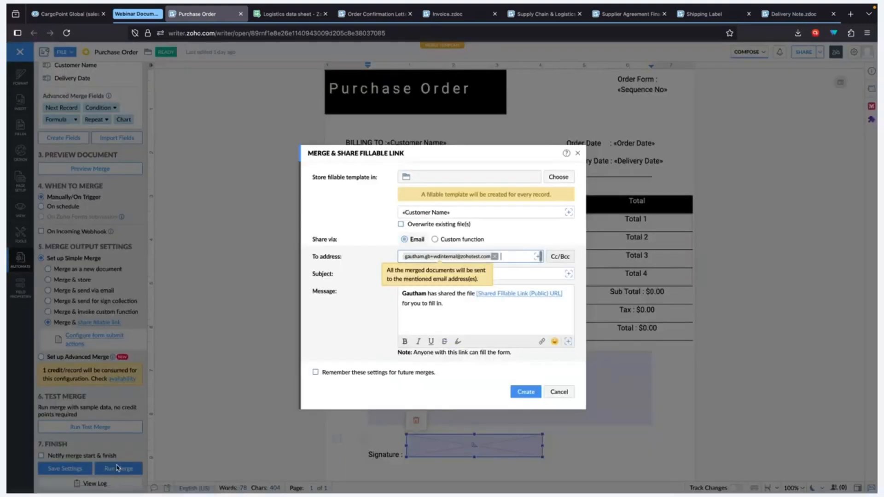
click(529, 405)
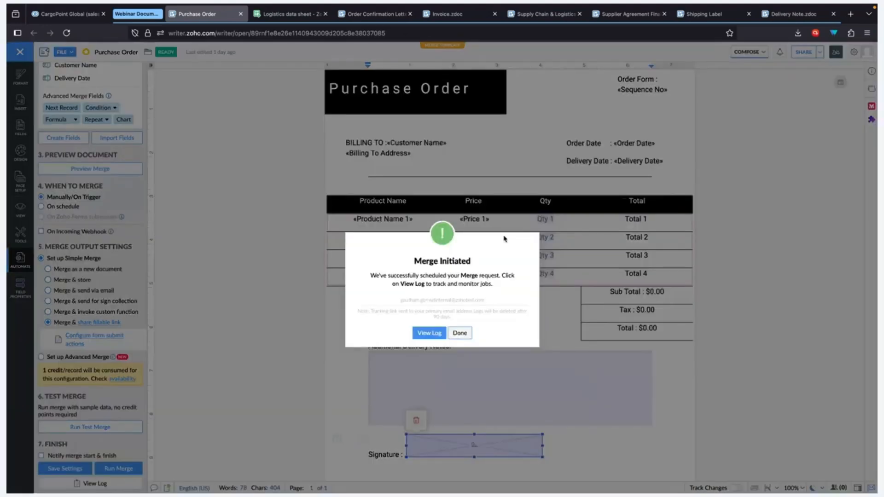
View the merge log, refresh it until the job is finished, and open the record's fillable link
click(427, 334)
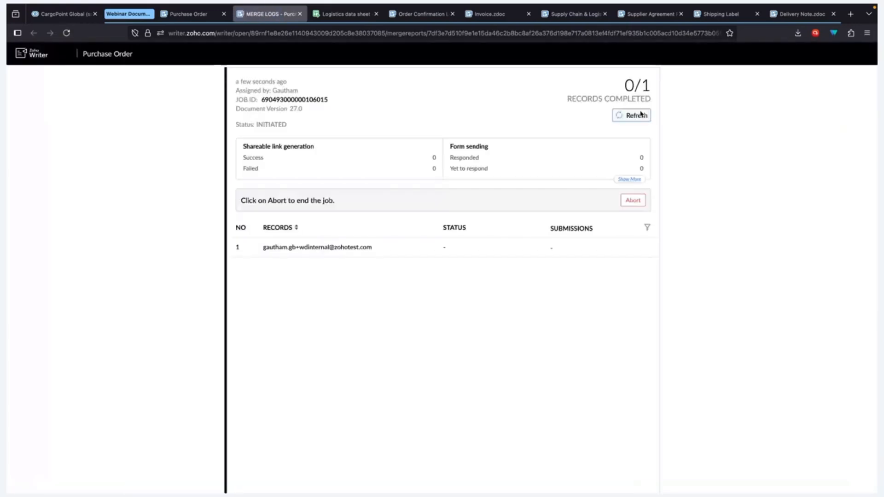
click(635, 115)
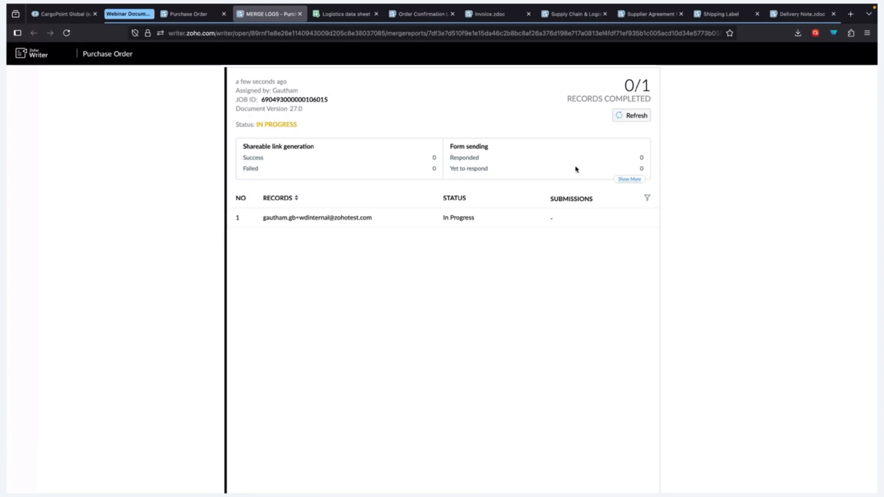
click(624, 122)
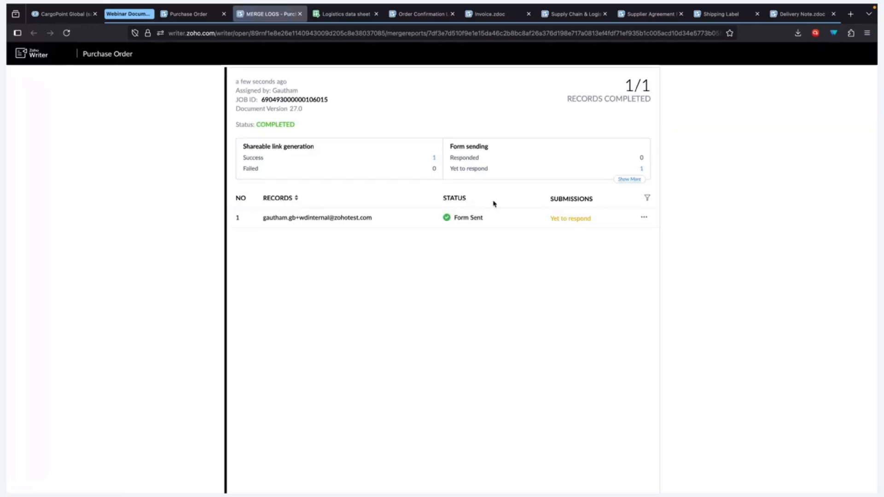
click(645, 220)
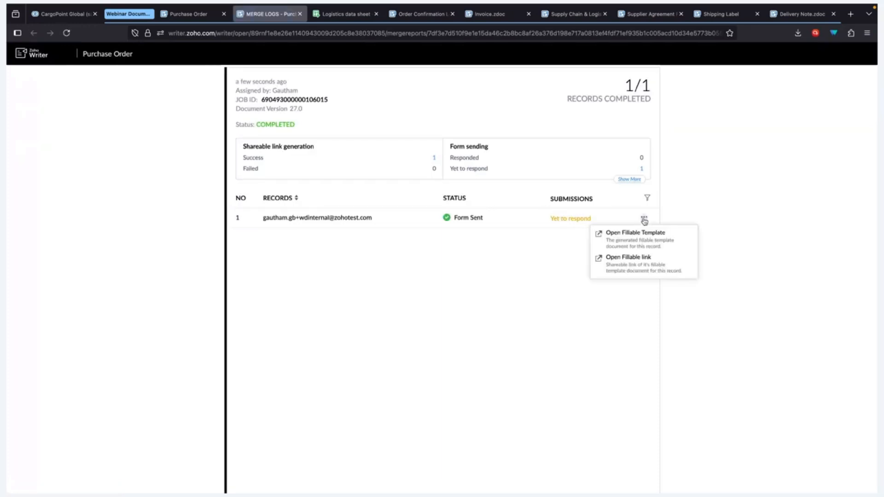
click(638, 265)
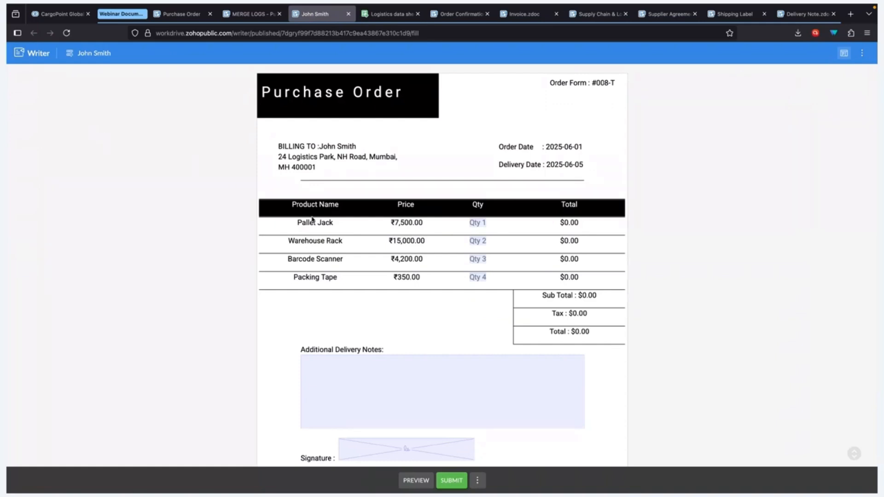
Fill in the quantities: 3 for Pallet Jack, 2 for Warehouse Rack, 100 for Barcode Scanner and 10 for Packing Tape
click(476, 226)
text(3)
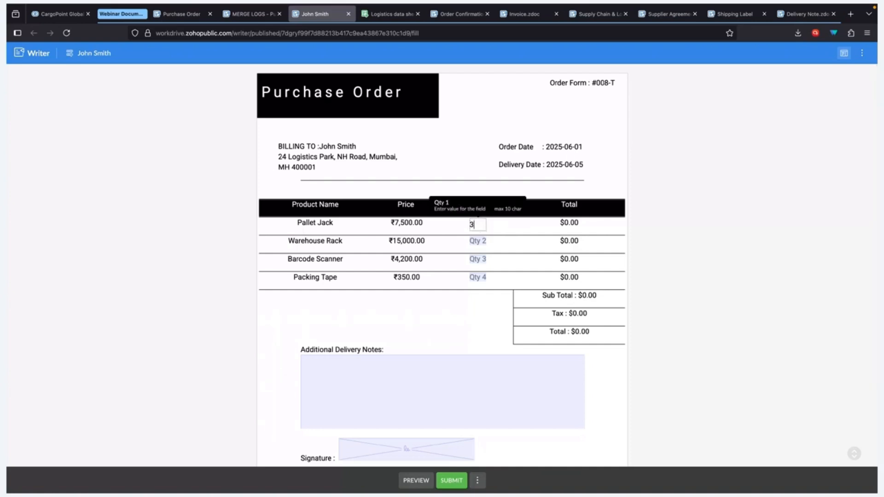
click(479, 238)
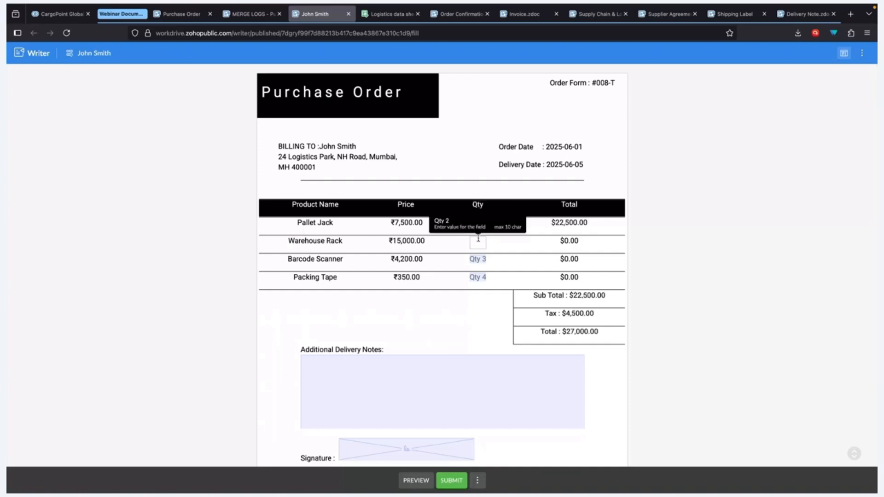
text(2)
click(485, 258)
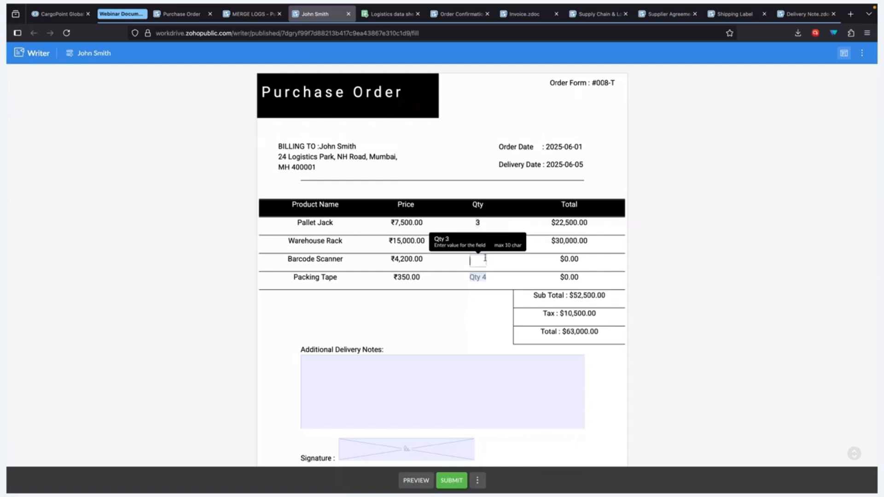
text(100)
click(491, 277)
click(474, 278)
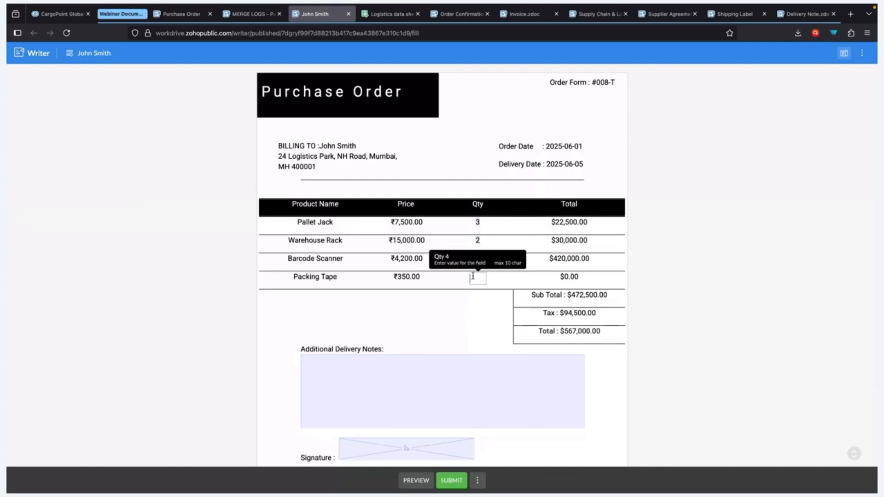
text(10)
key(Return)
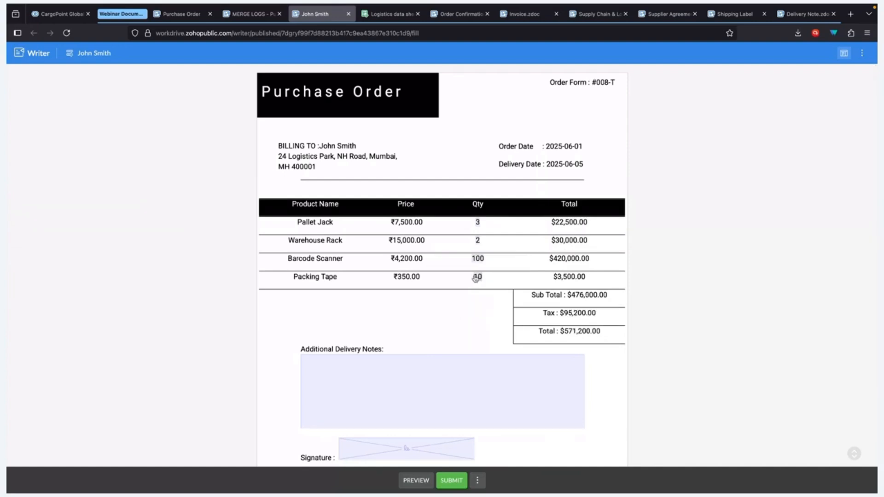
Try to fill in the additional delivery notes with "Make it an express delivery"
scroll(477, 304, down, 3)
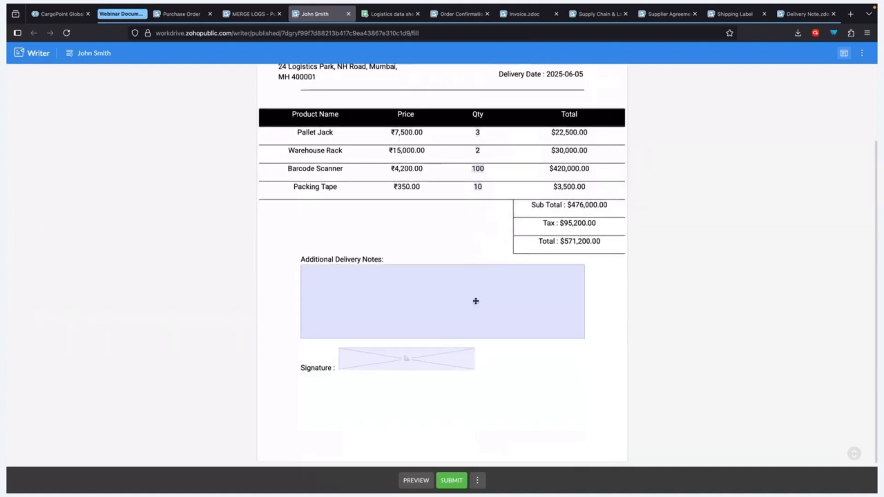
click(475, 301)
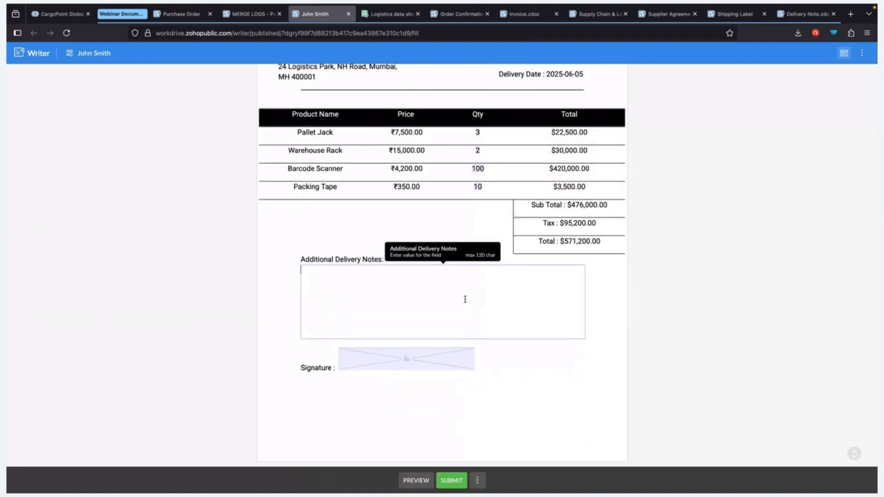
text(Make irt)
key(BackSpace)
key(BackSpace)
key(BackSpace)
text(t an express delivery)
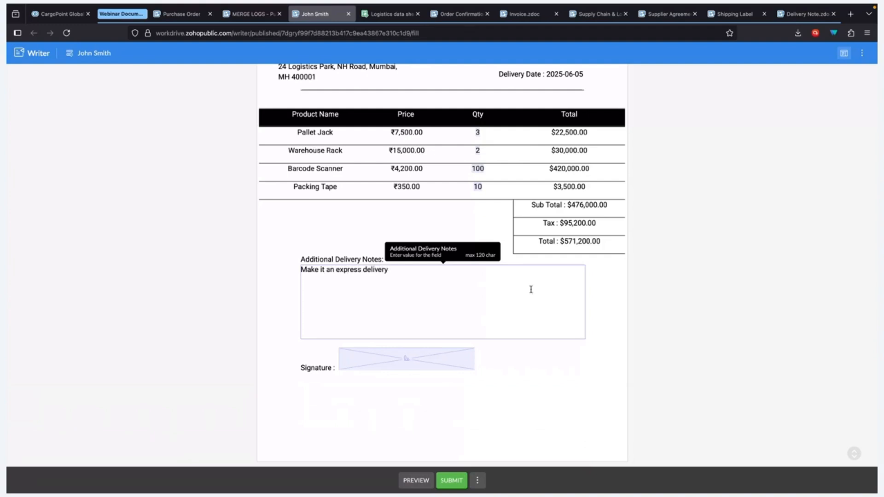
Insert a text signature in the signature field, keeping the default "Your signature" text and the first script style
click(405, 362)
click(395, 235)
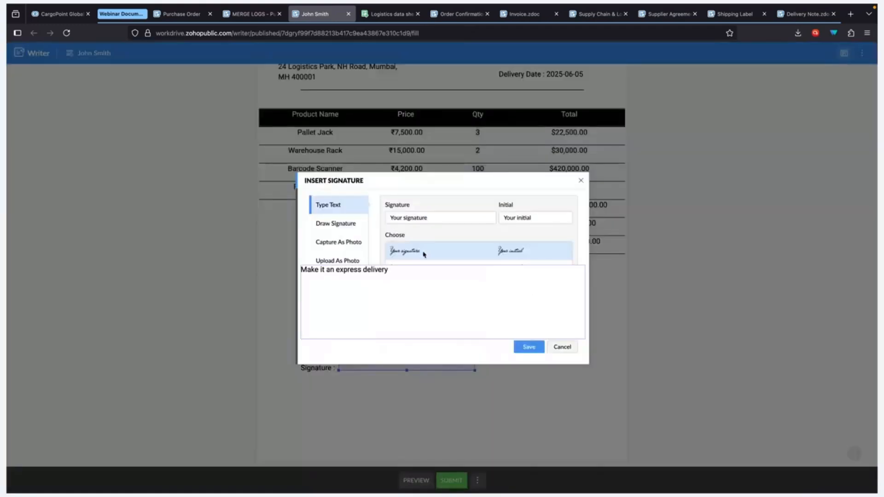
click(534, 353)
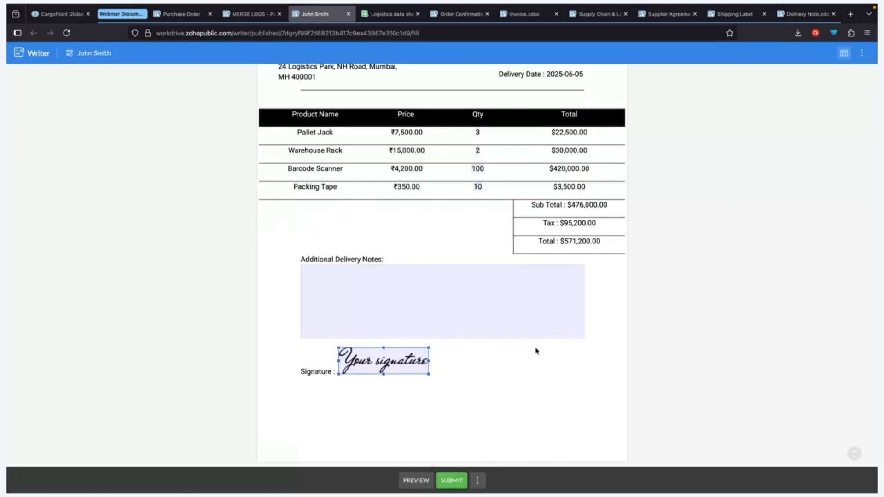
Submit the filled purchase order form and return to the Purchase Order merge template
scroll(548, 323, up, 1)
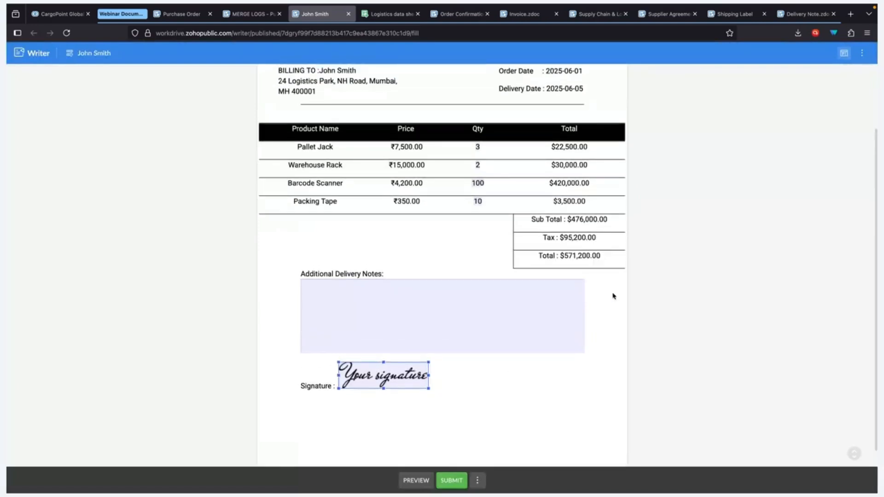
scroll(614, 297, down, 1)
click(452, 479)
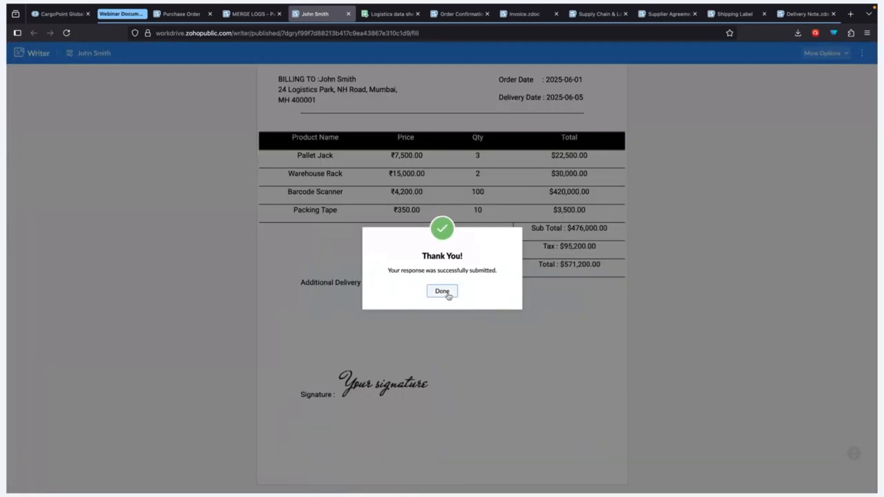
click(435, 292)
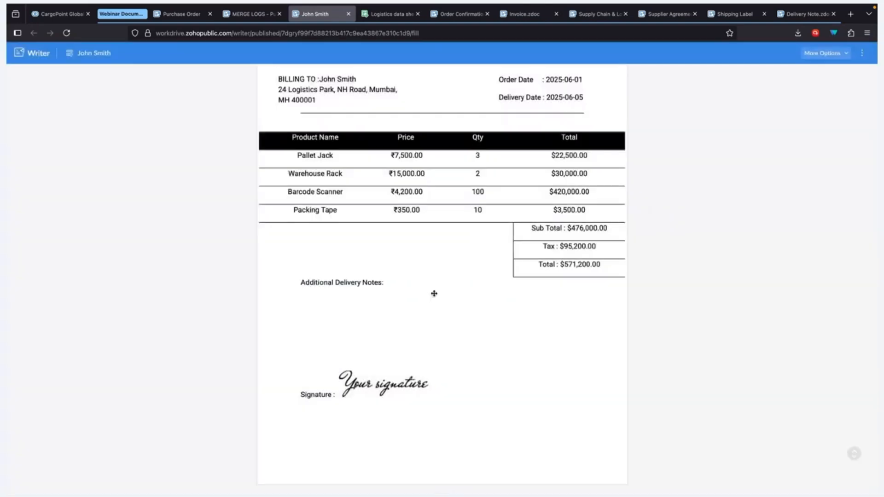
click(228, 14)
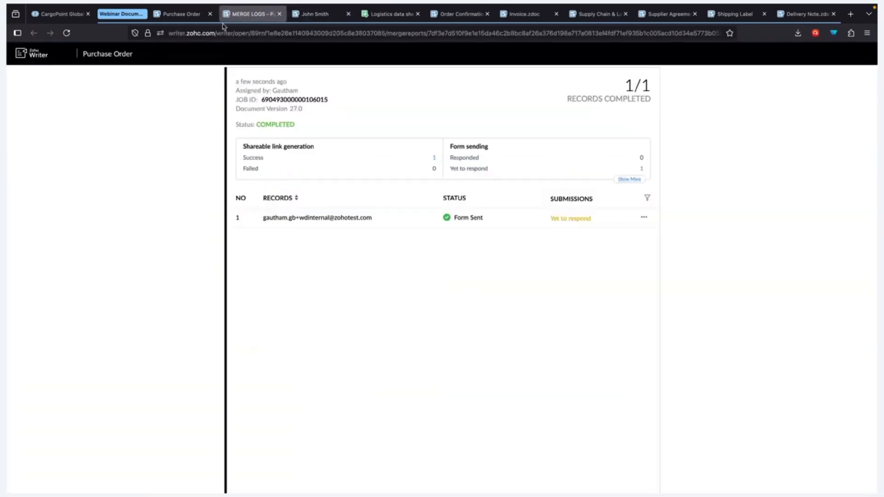
click(166, 13)
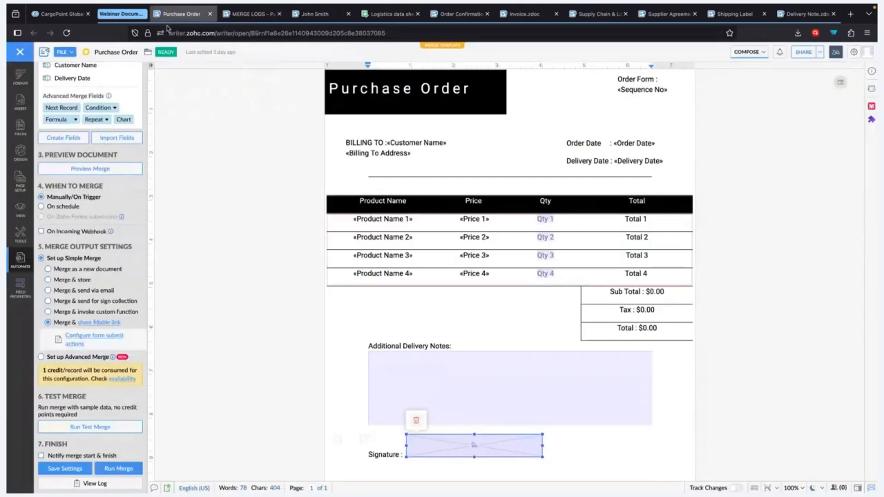